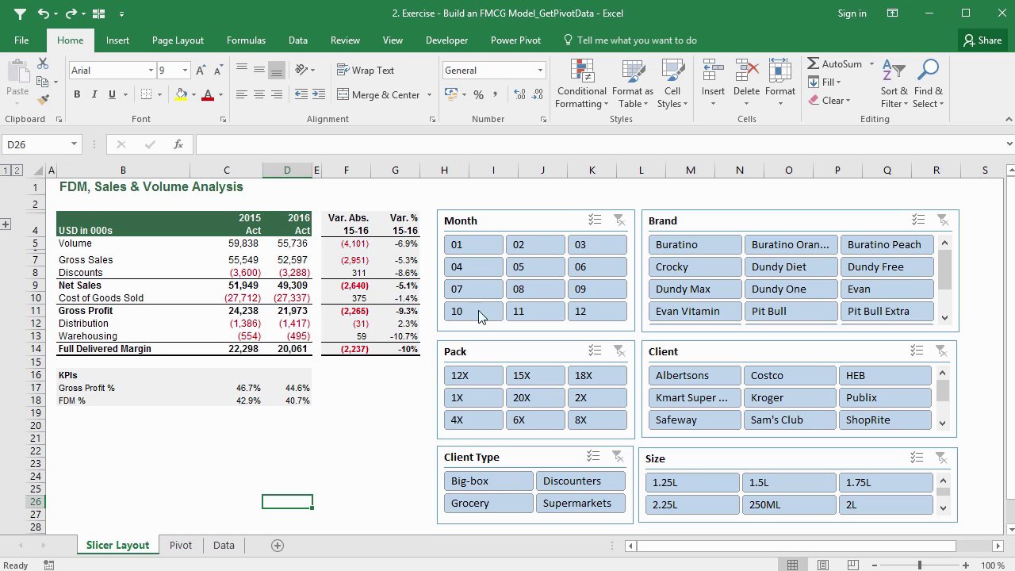
Select all six dashboard slicers: Month, Brand, Pack, Client, Client Type and Size.
{"action": "left_click", "coordinate": [509, 219]}
{"action": "left_click", "coordinate": [703, 218], "text": "shift"}
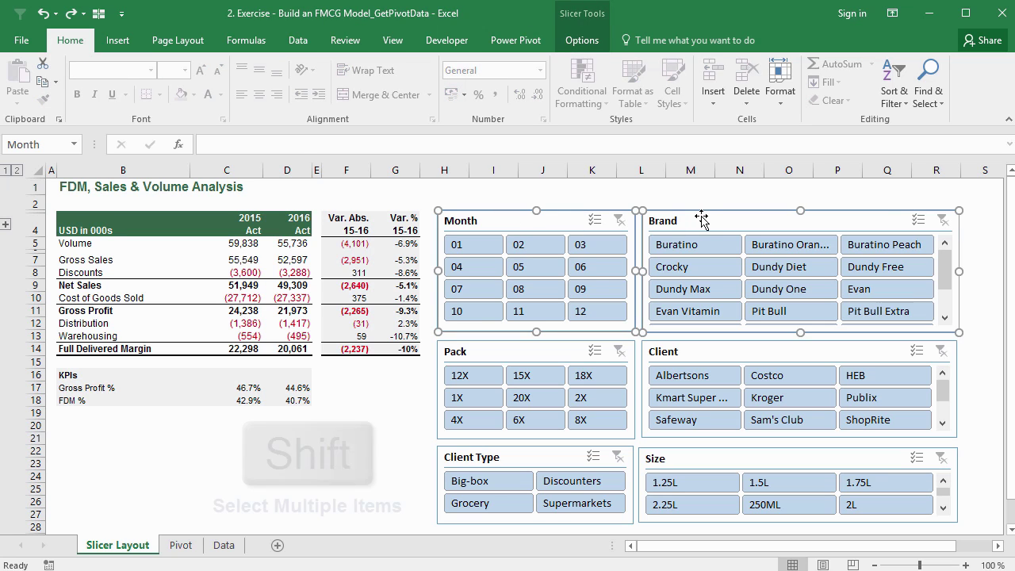
{"action": "left_click", "coordinate": [504, 365], "text": "shift"}
{"action": "left_click", "coordinate": [701, 353], "text": "shift"}
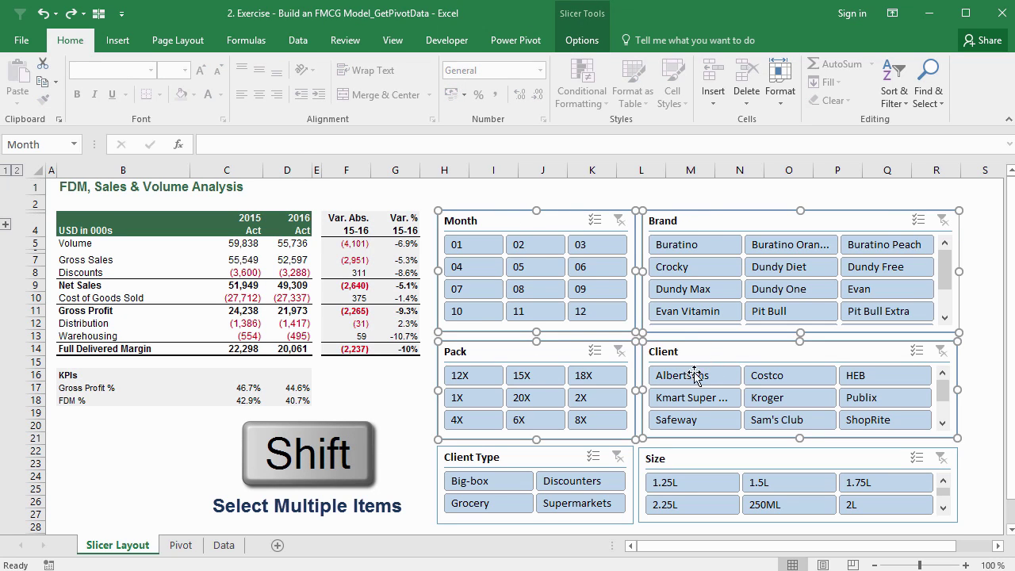
{"action": "left_click", "coordinate": [563, 465], "text": "shift"}
{"action": "left_click", "coordinate": [670, 461], "text": "shift"}
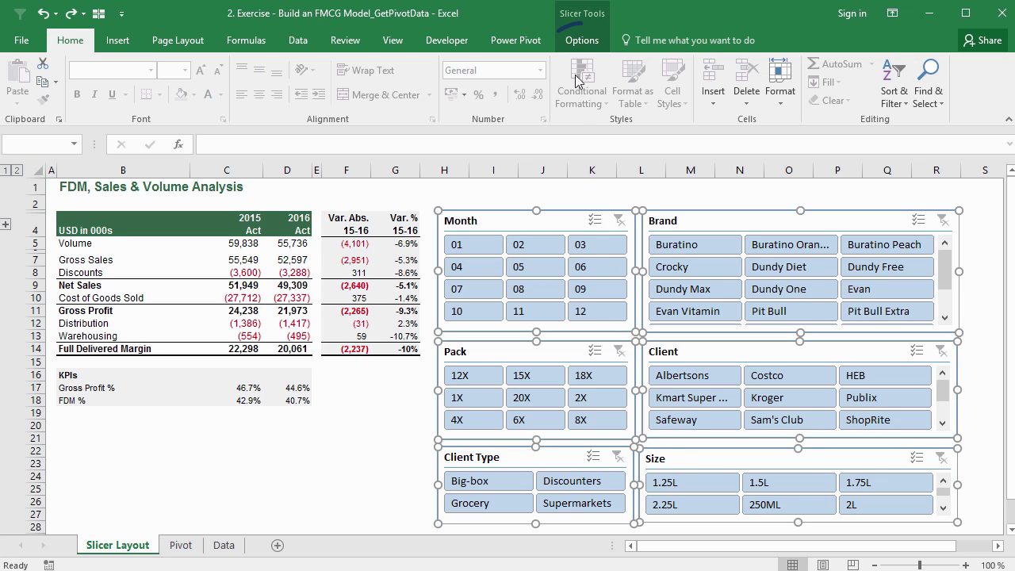
Start a new custom slicer style from the Slicer Styles gallery.
{"action": "left_click", "coordinate": [573, 44]}
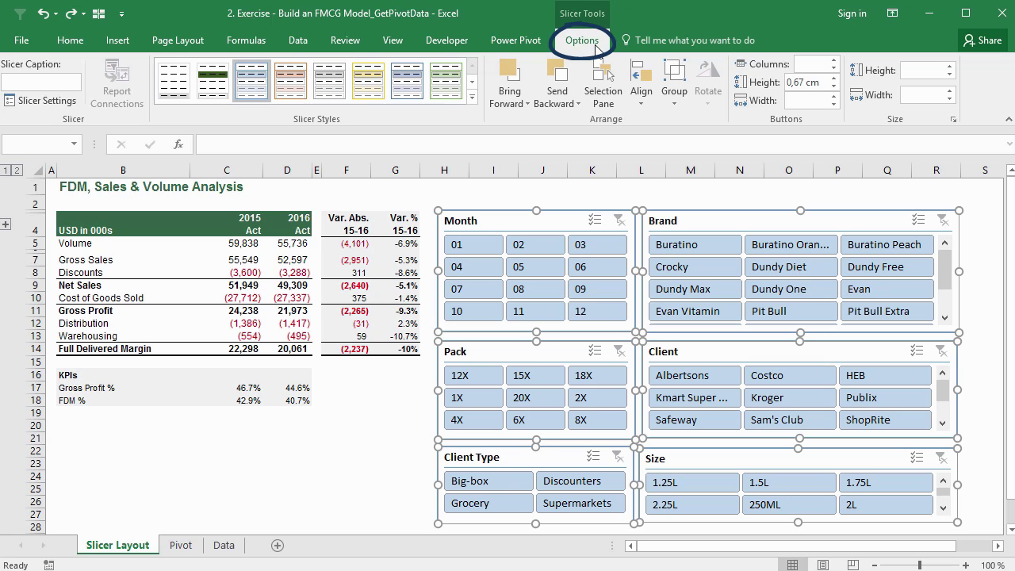
{"action": "left_click", "coordinate": [473, 100]}
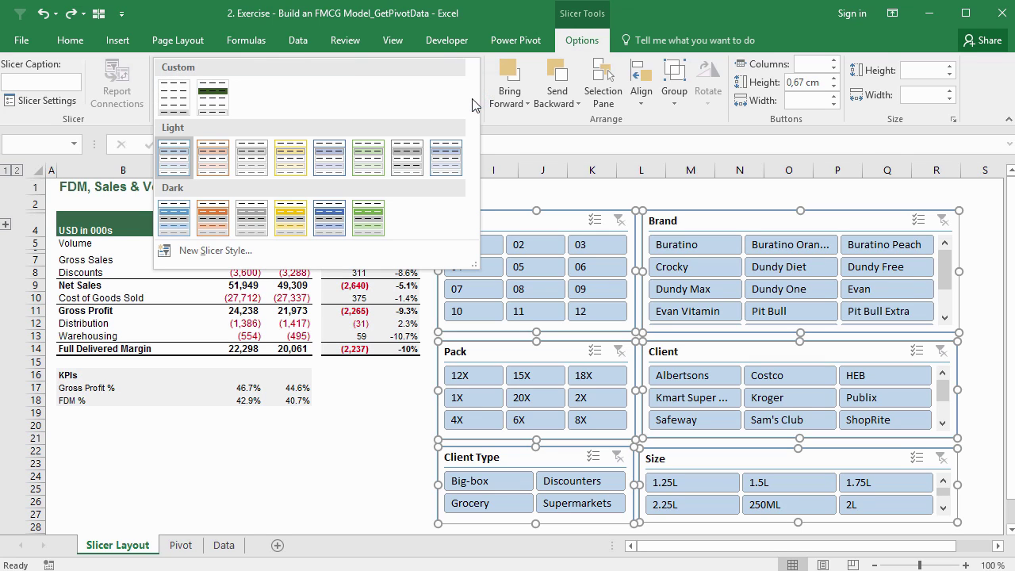
{"action": "left_click", "coordinate": [220, 251]}
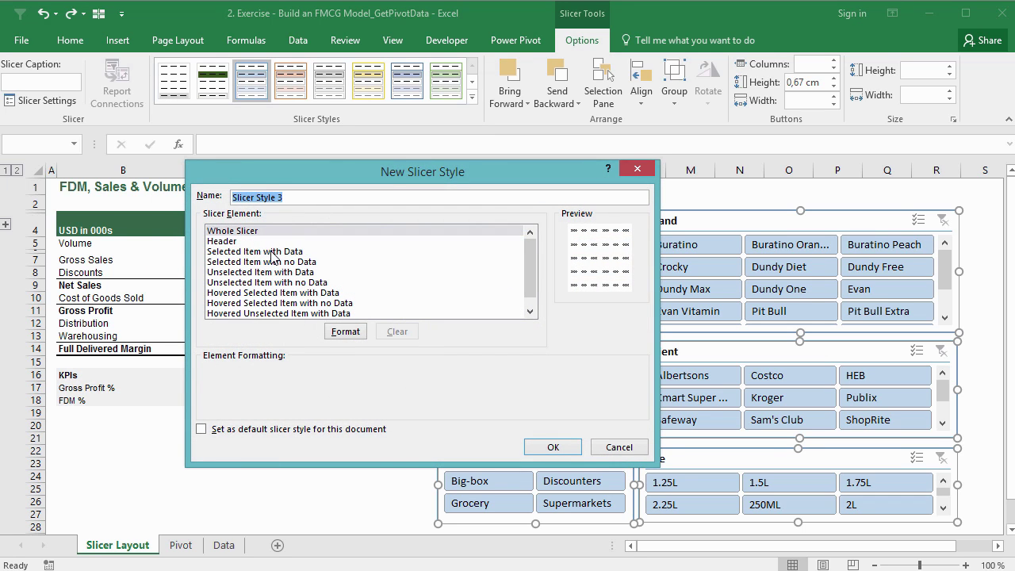
Review the slicer element list, then open formatting for Selected Item with Data in Slicer Style 3.
{"action": "left_click", "coordinate": [252, 250]}
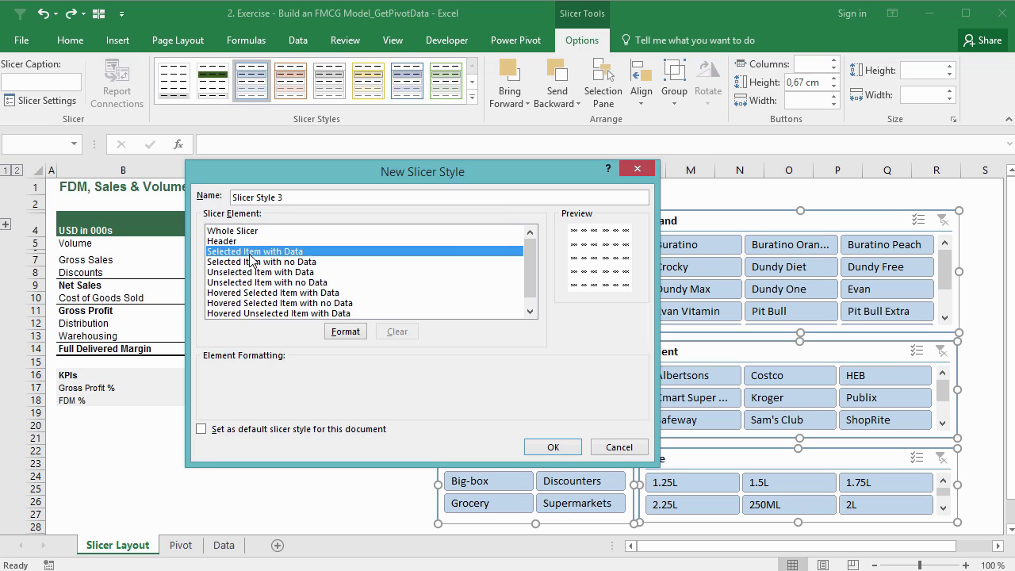
{"action": "left_click", "coordinate": [305, 273]}
{"action": "left_click", "coordinate": [309, 293]}
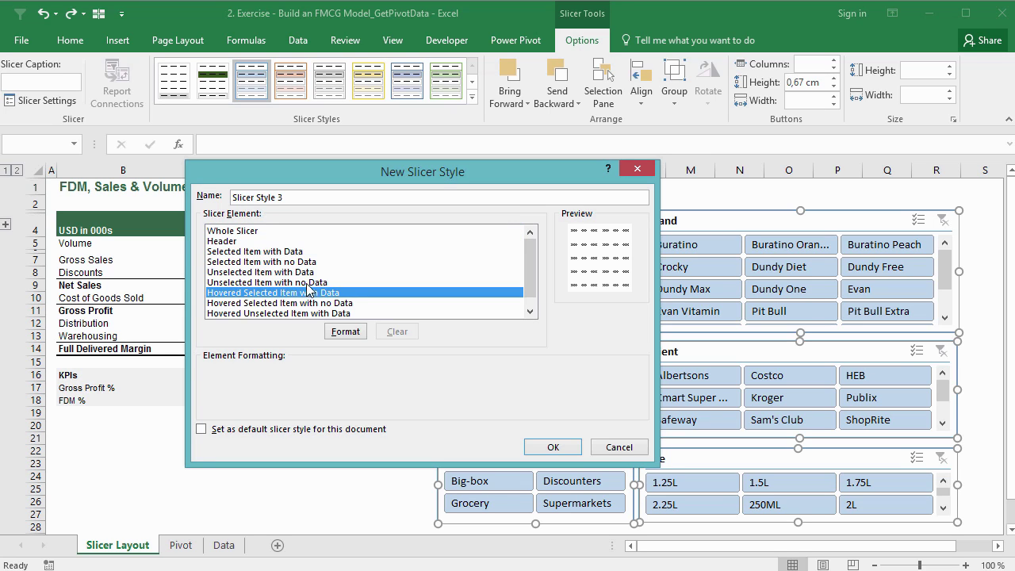
{"action": "left_click", "coordinate": [292, 241]}
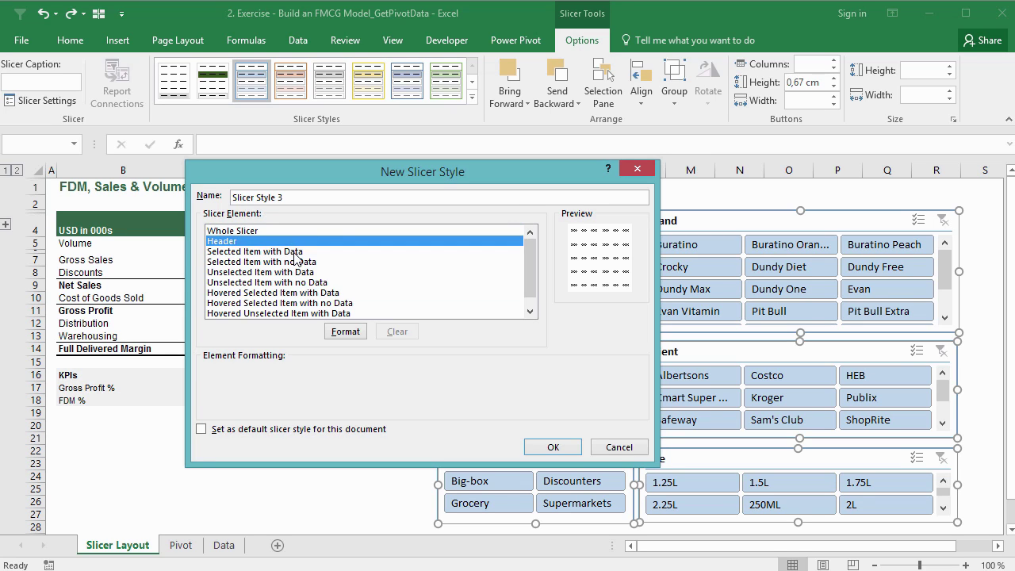
{"action": "left_click", "coordinate": [296, 254]}
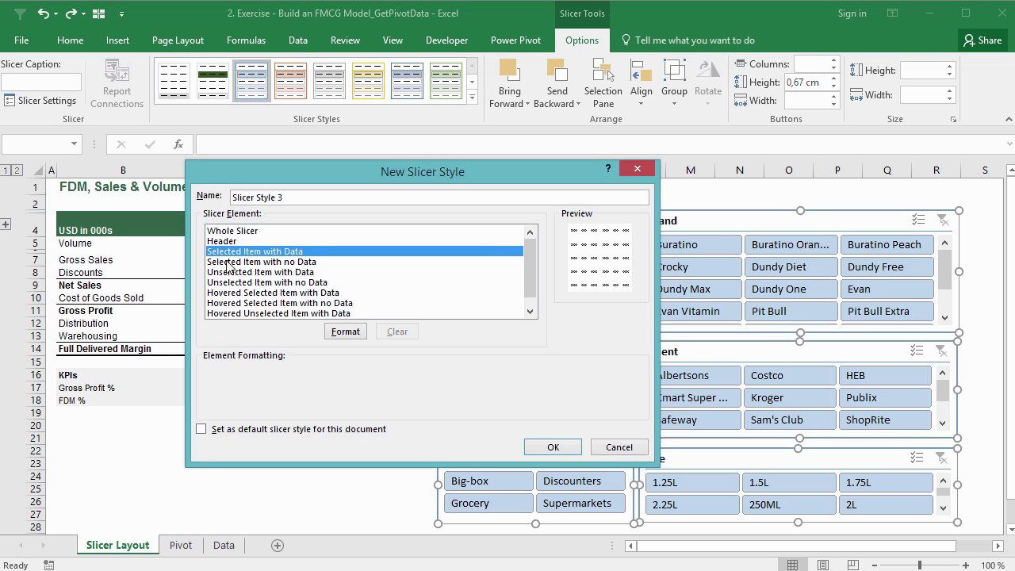
{"action": "left_click", "coordinate": [282, 262]}
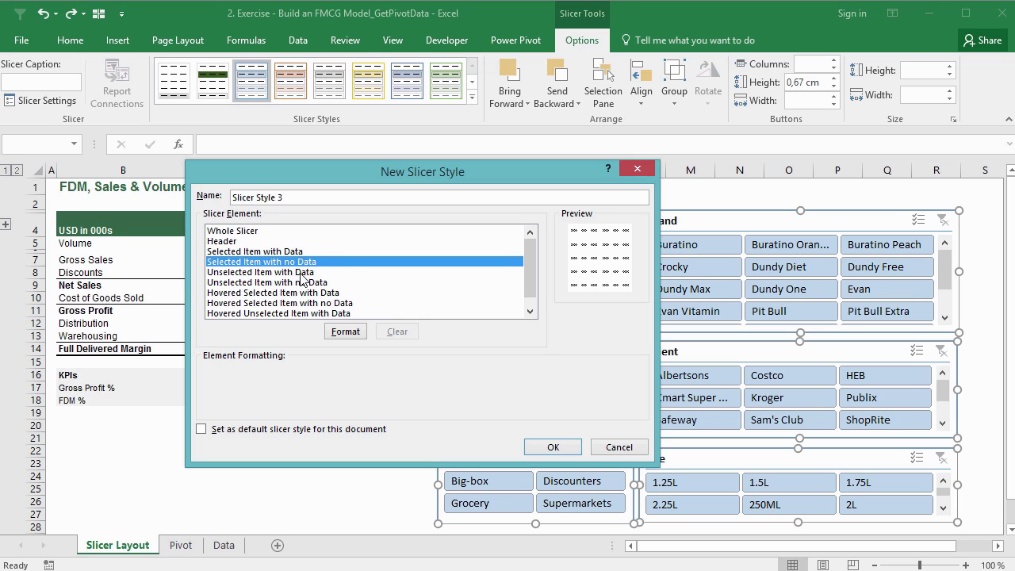
{"action": "left_click", "coordinate": [303, 273]}
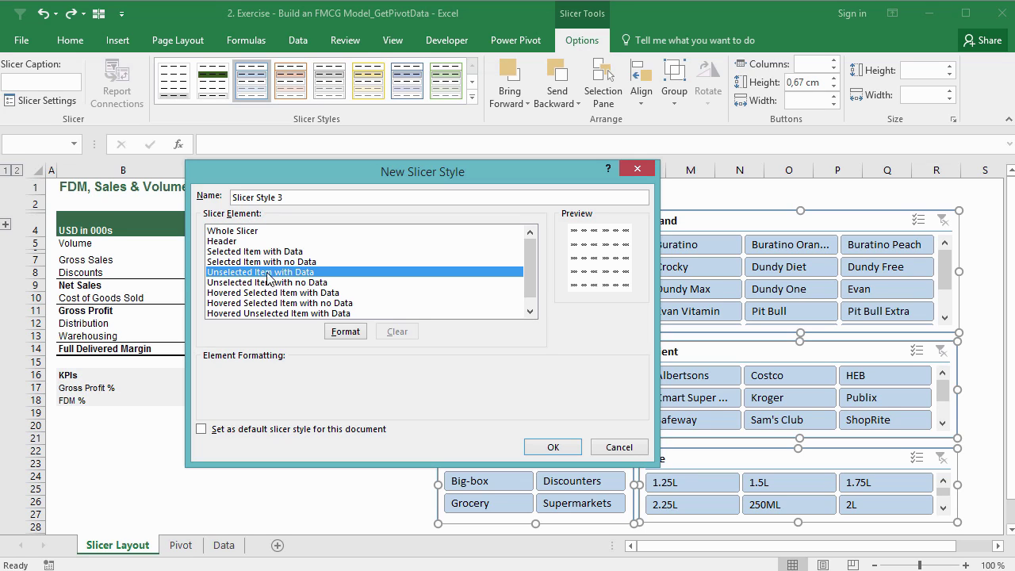
{"action": "left_click", "coordinate": [306, 283]}
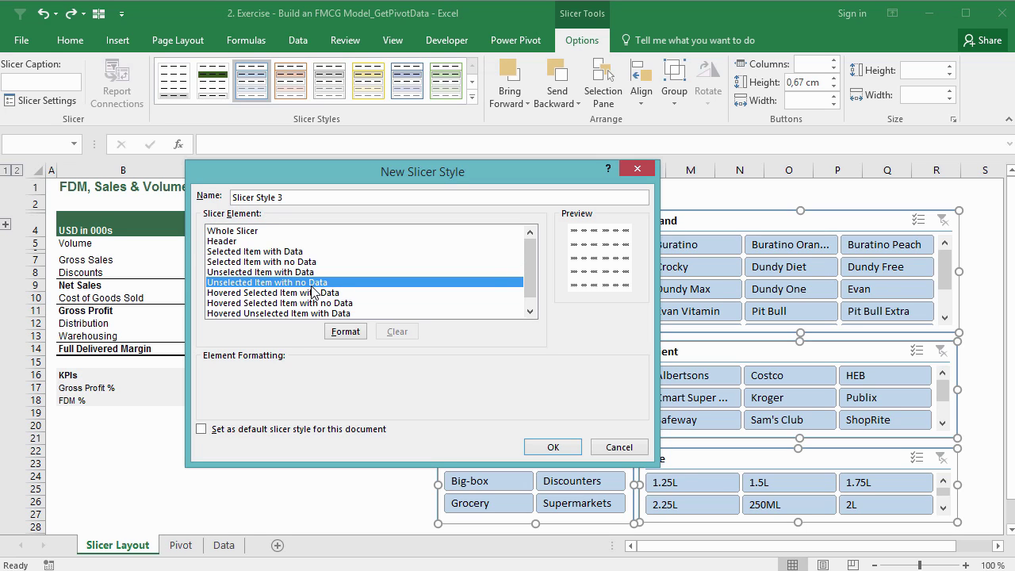
{"action": "left_click", "coordinate": [275, 251]}
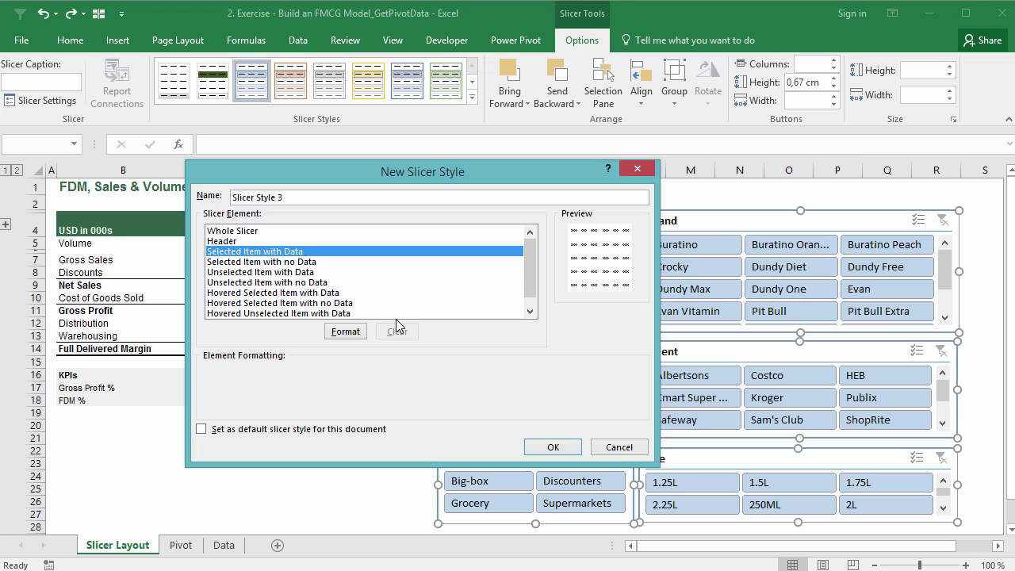
{"action": "left_click", "coordinate": [345, 333]}
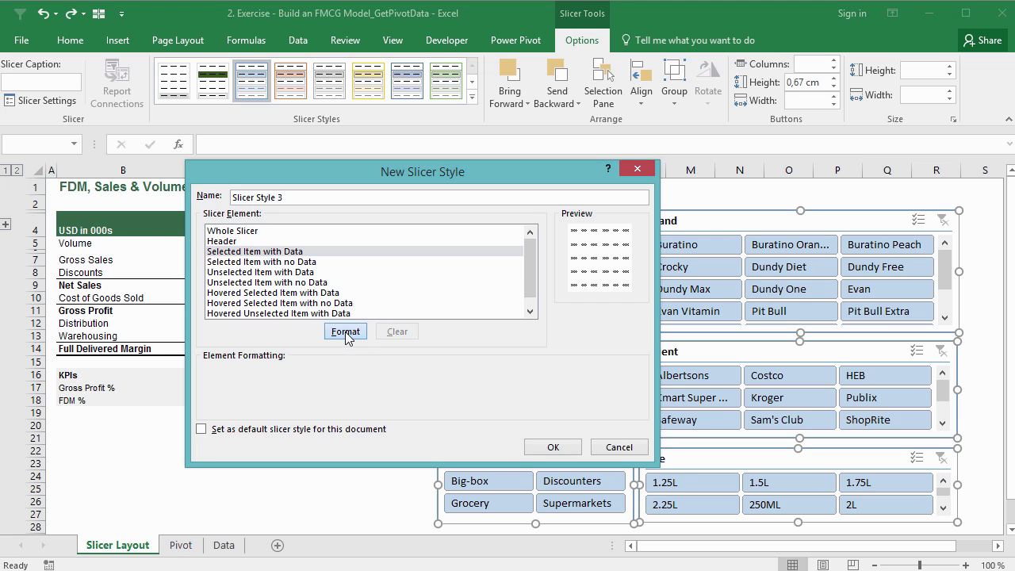
Give Selected Item with Data a grey outline border on all four sides.
{"action": "left_click", "coordinate": [292, 152]}
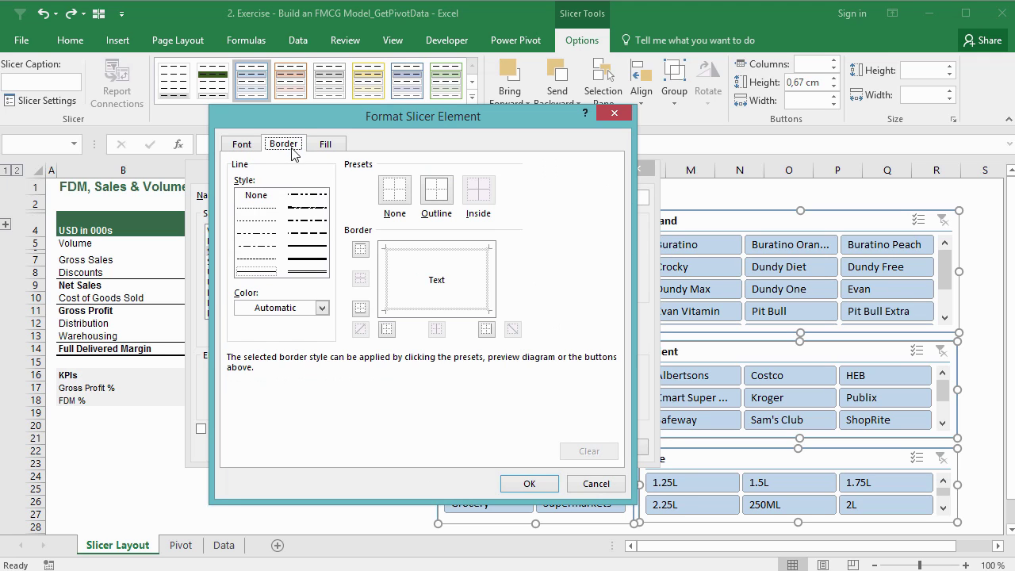
{"action": "left_click", "coordinate": [321, 308]}
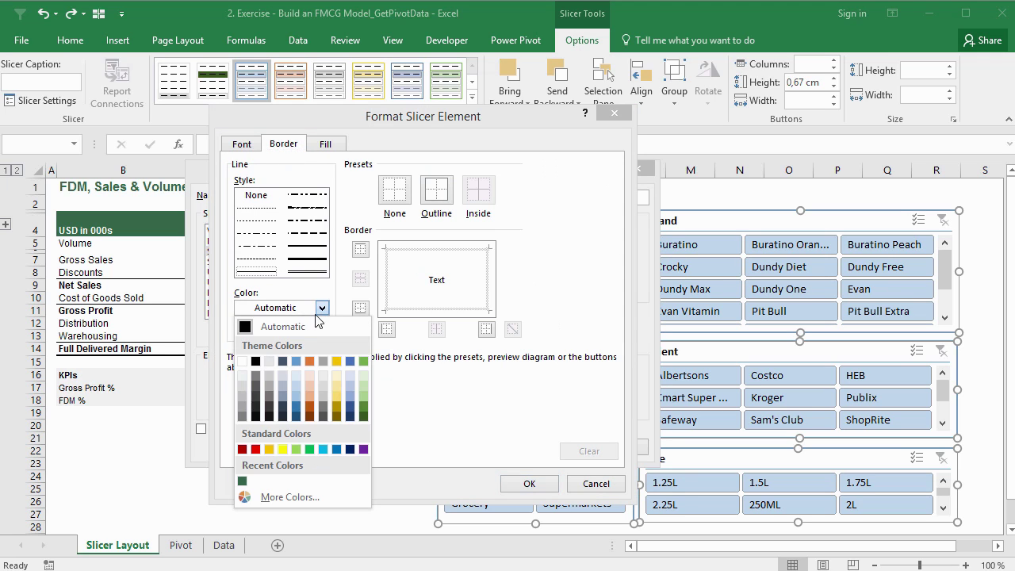
{"action": "left_click", "coordinate": [243, 401]}
{"action": "left_click", "coordinate": [445, 195]}
{"action": "left_click", "coordinate": [545, 485]}
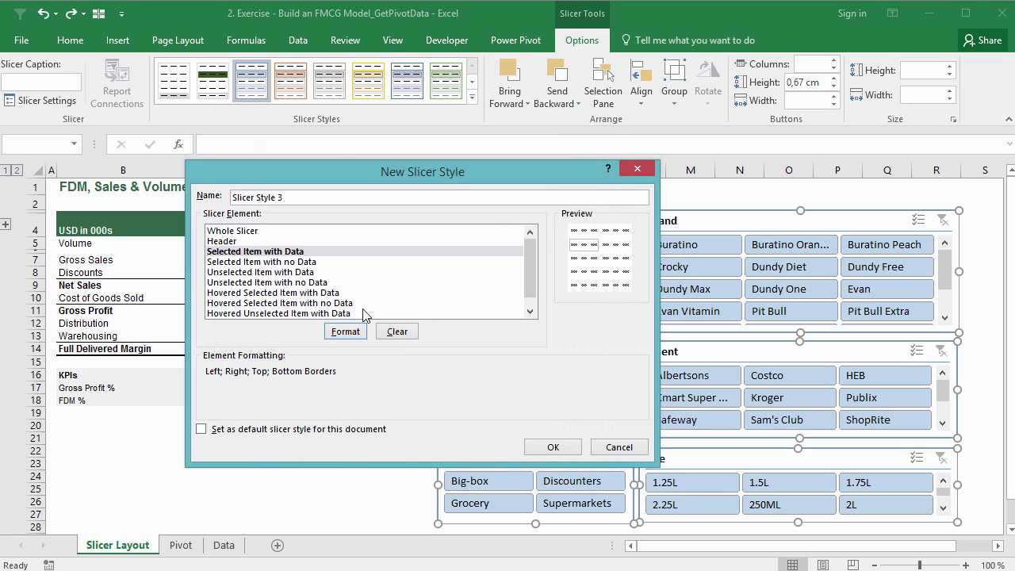
Give Selected Item with no Data the same grey outline border.
{"action": "left_click", "coordinate": [302, 262]}
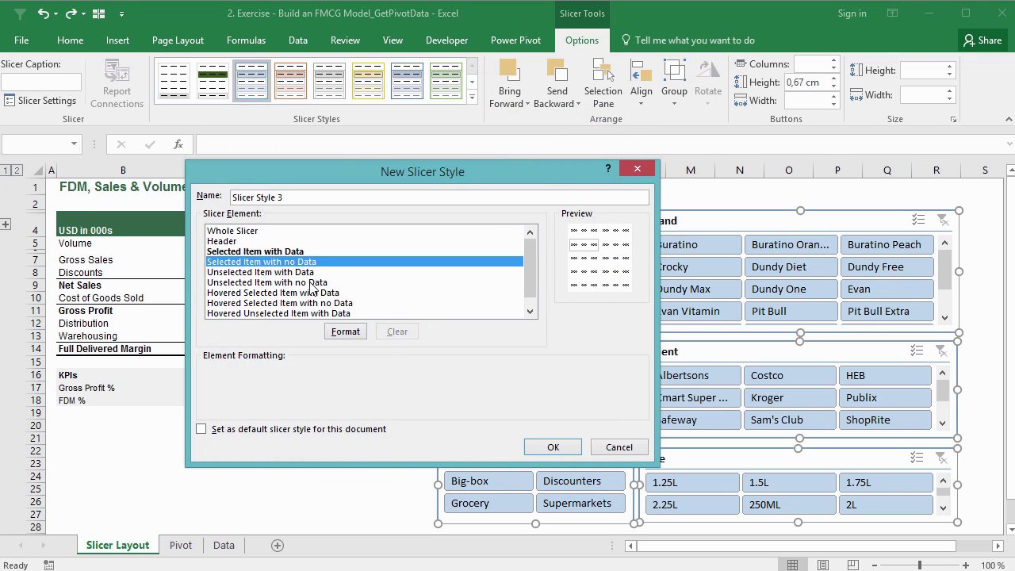
{"action": "left_click", "coordinate": [346, 331]}
{"action": "left_click", "coordinate": [304, 309]}
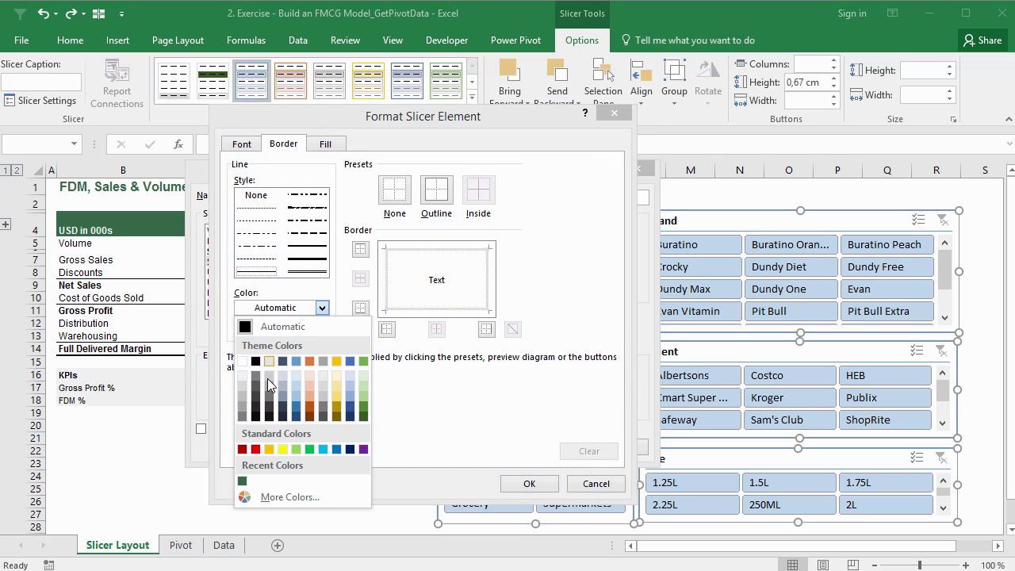
{"action": "left_click", "coordinate": [243, 396]}
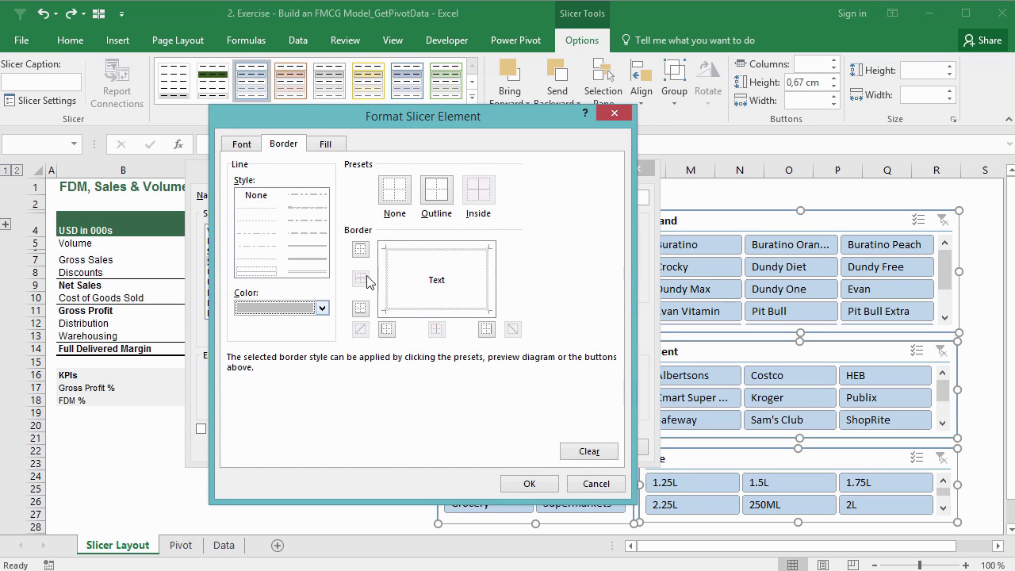
{"action": "left_click", "coordinate": [434, 200]}
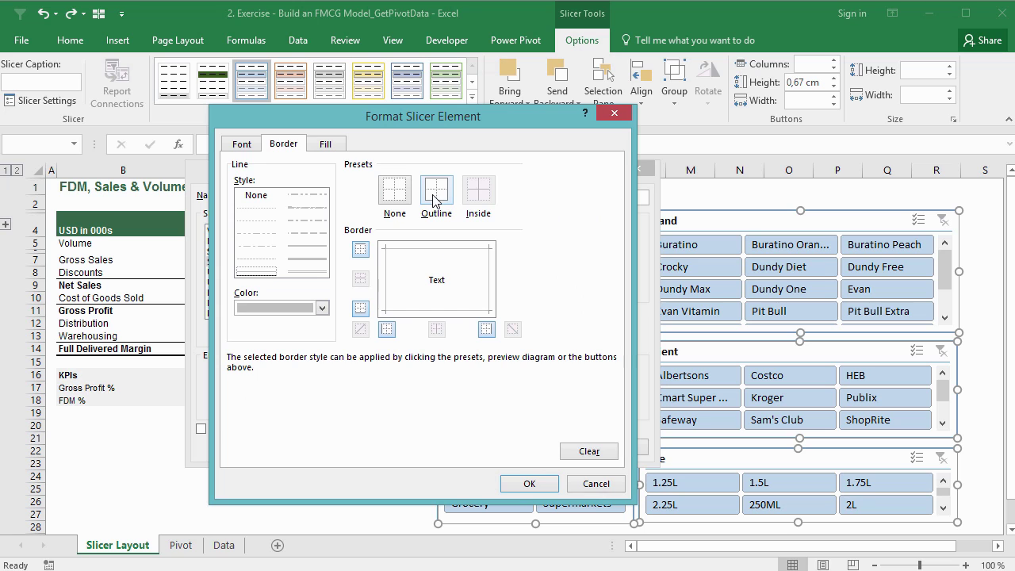
{"action": "left_click", "coordinate": [547, 483]}
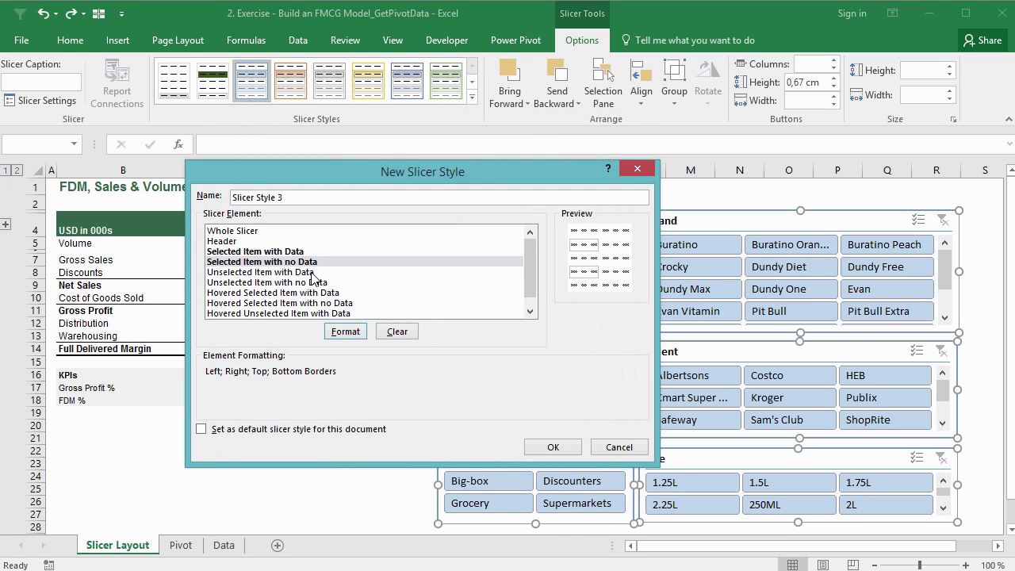
{"action": "left_click", "coordinate": [297, 253]}
{"action": "left_click", "coordinate": [344, 333]}
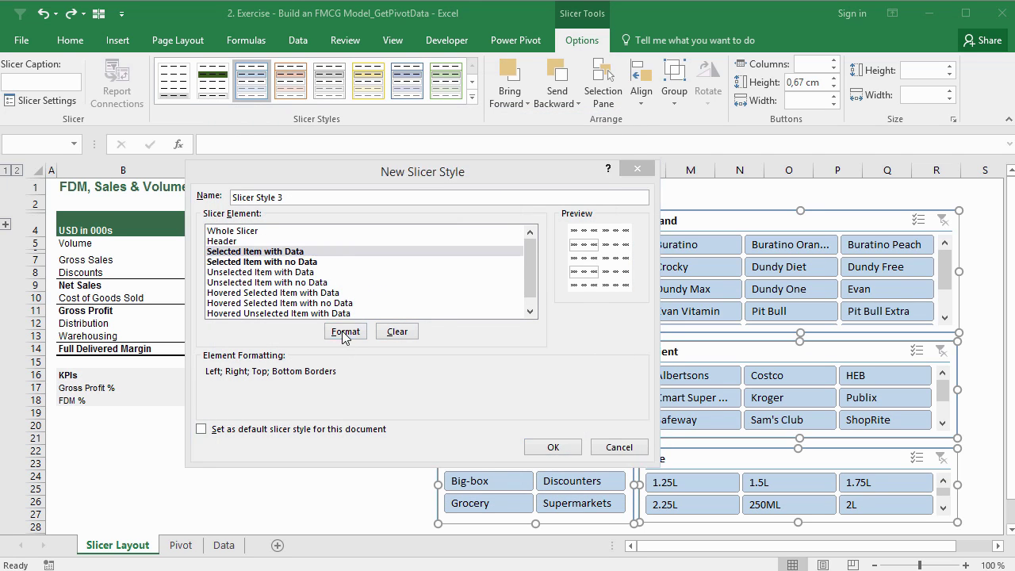
Fill Selected Item with Data with a custom dark green, RGB 50, 101, 72.
{"action": "left_click", "coordinate": [334, 145]}
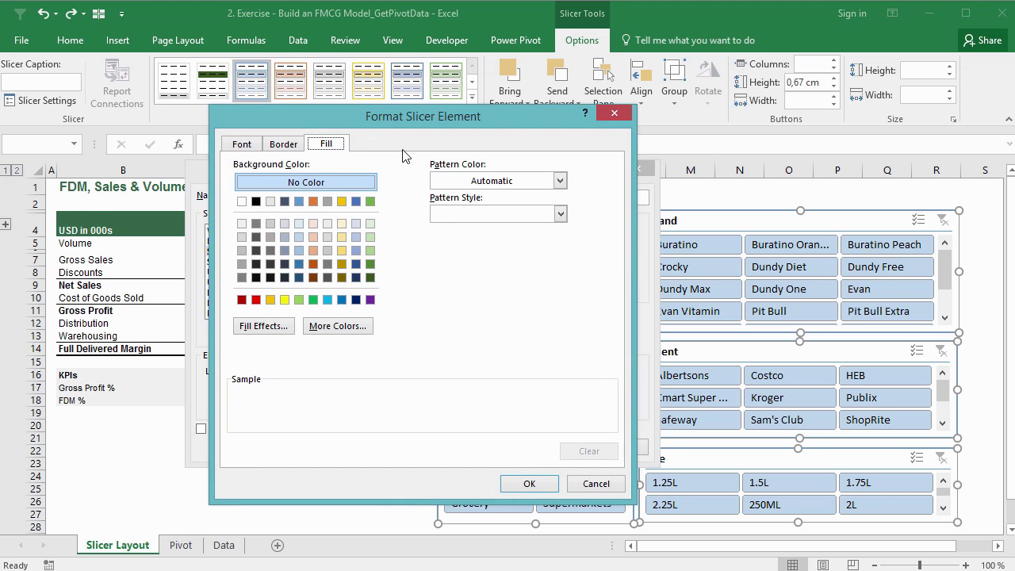
{"action": "left_click", "coordinate": [333, 326]}
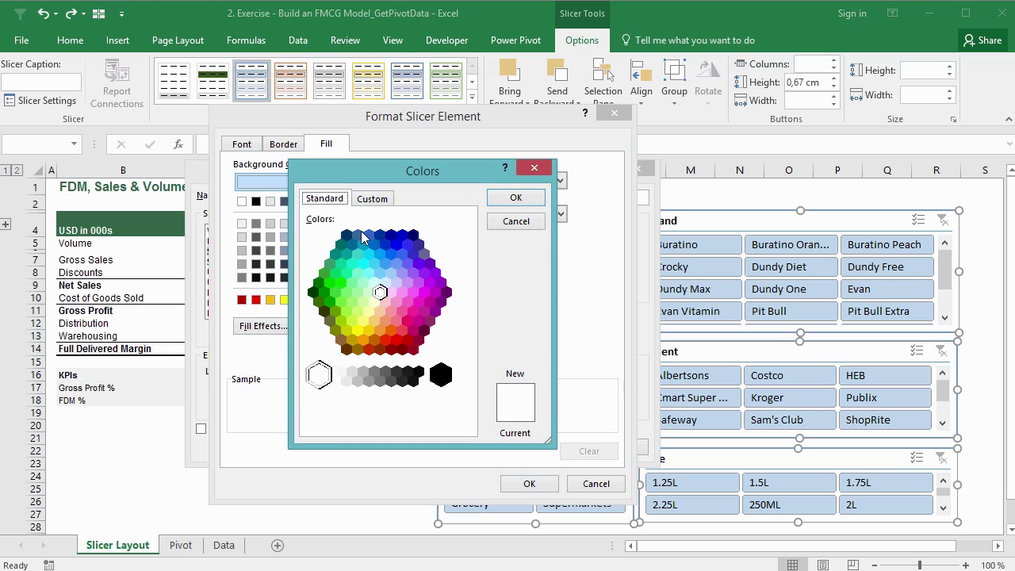
{"action": "left_click", "coordinate": [368, 199]}
{"action": "double_click", "coordinate": [385, 370]}
{"action": "type", "text": "50"}
{"action": "key", "text": "Tab"}
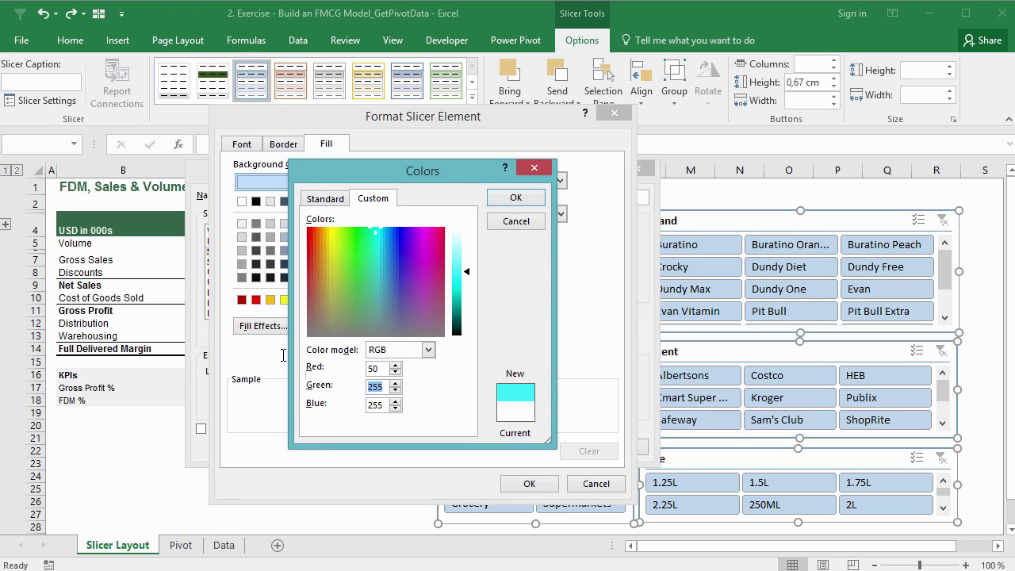
{"action": "type", "text": "101"}
{"action": "key", "text": "Tab"}
{"action": "type", "text": "72"}
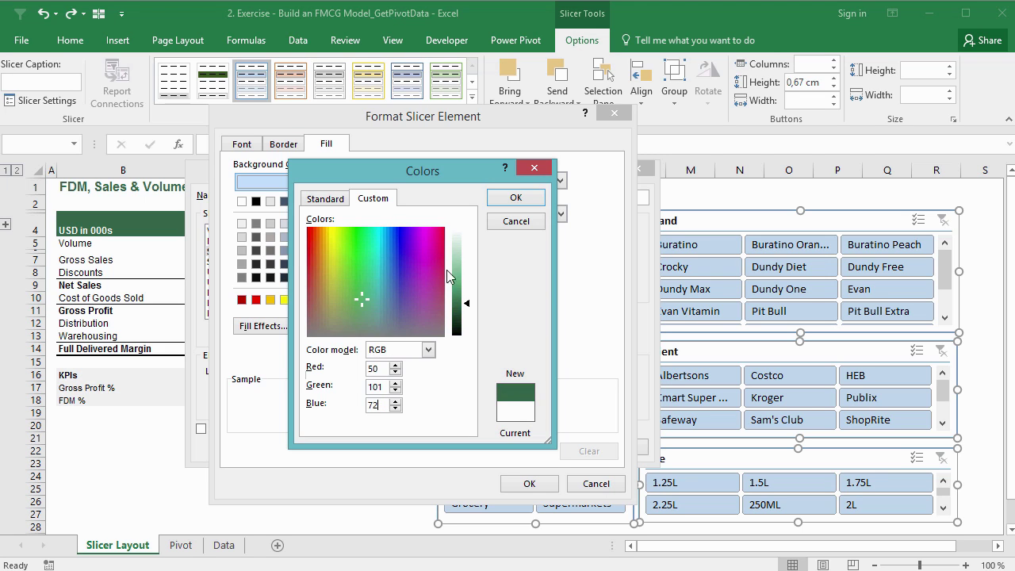
{"action": "left_click", "coordinate": [515, 197]}
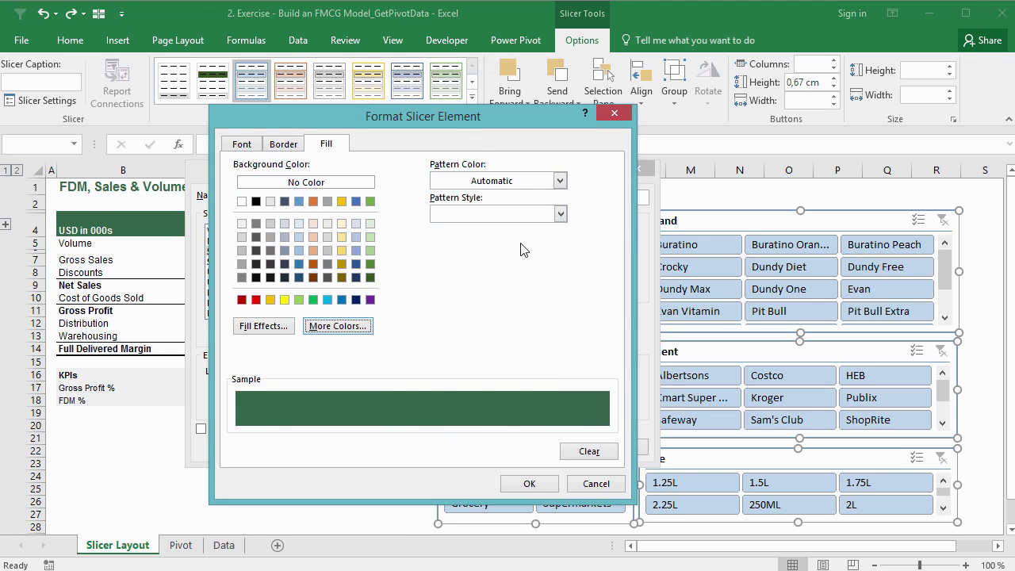
{"action": "left_click", "coordinate": [529, 482]}
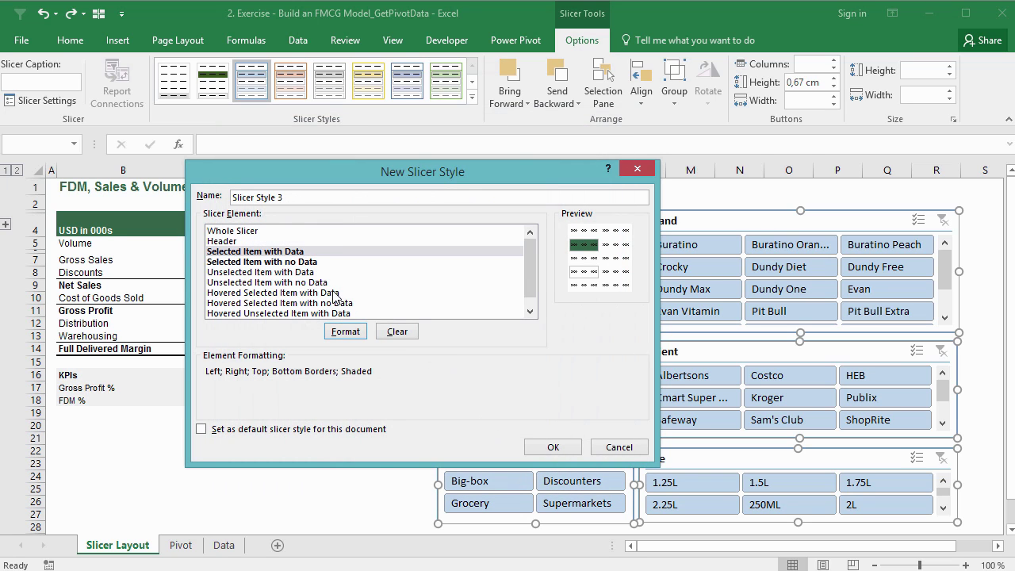
Make the Selected Item with Data text bold and white (Background 1).
{"action": "left_click", "coordinate": [301, 253]}
{"action": "left_click", "coordinate": [345, 331]}
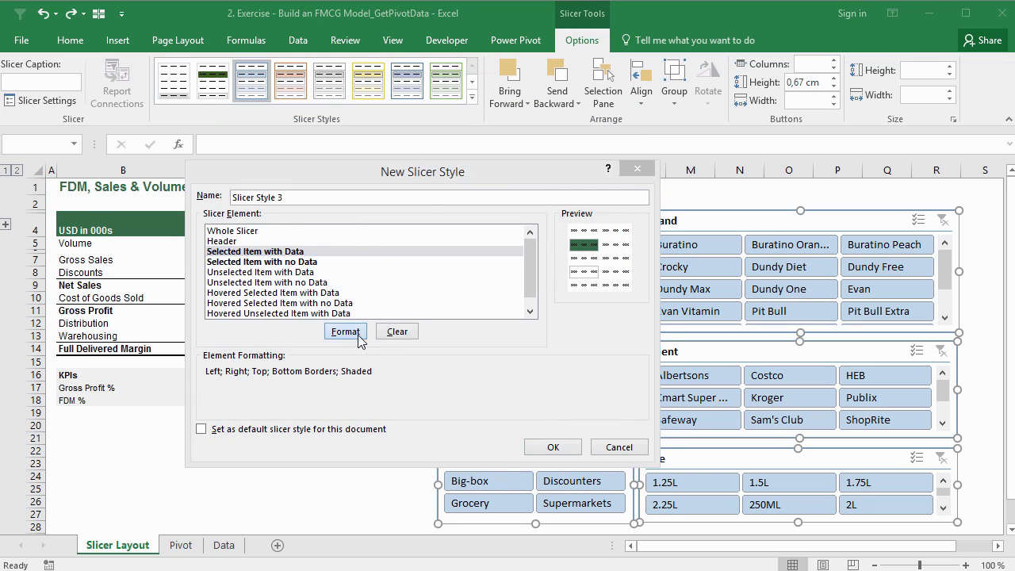
{"action": "left_click", "coordinate": [239, 143]}
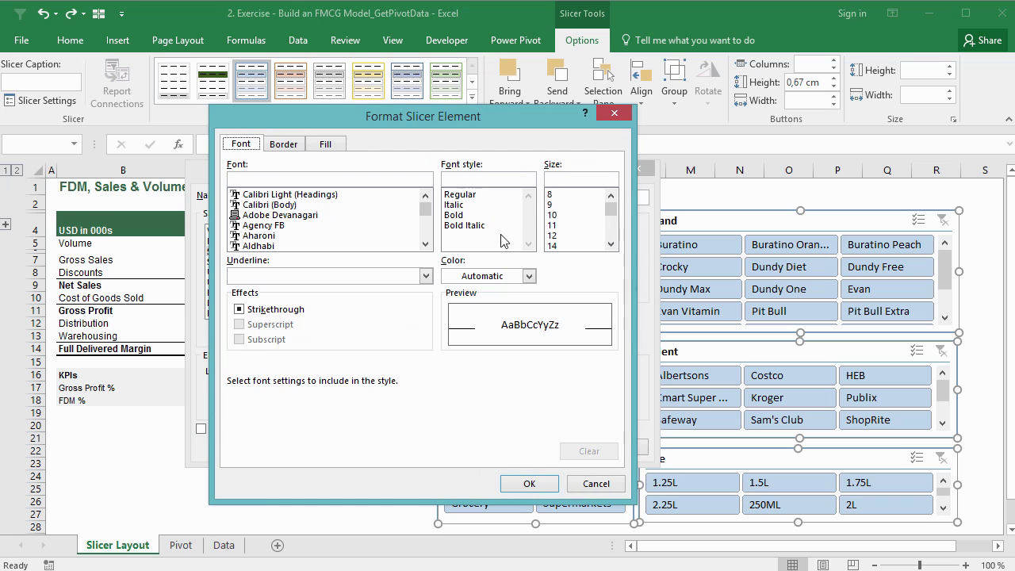
{"action": "left_click", "coordinate": [528, 276]}
{"action": "left_click", "coordinate": [453, 330]}
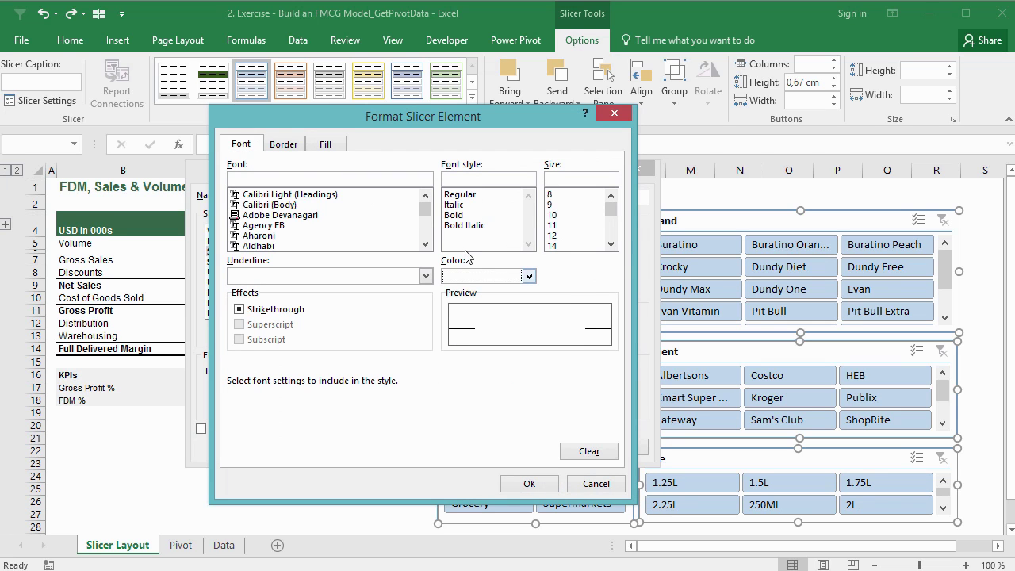
{"action": "left_click", "coordinate": [465, 216]}
{"action": "left_click", "coordinate": [529, 483]}
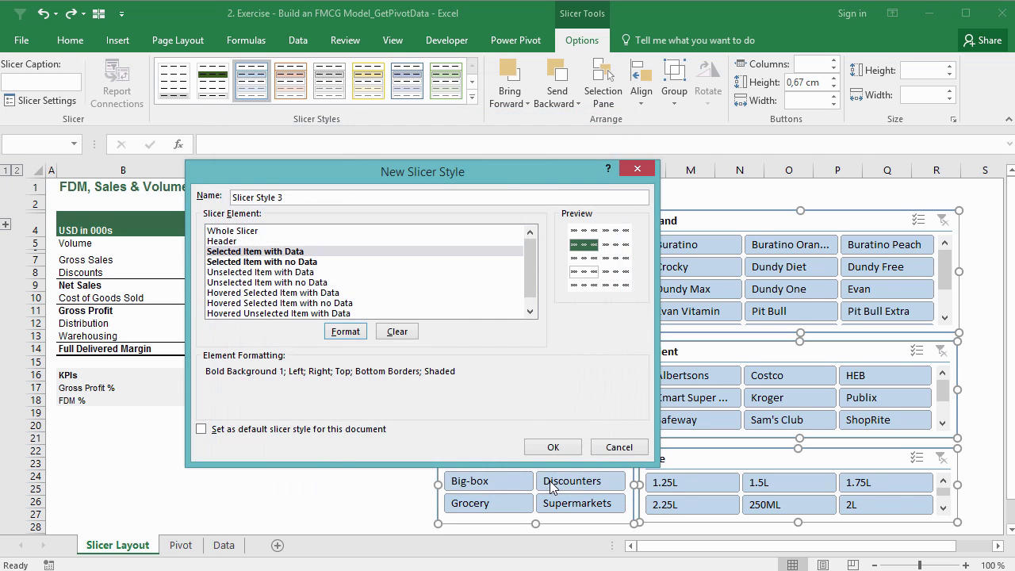
Shade the Unselected Item with no Data element with a light grey fill.
{"action": "left_click", "coordinate": [319, 283]}
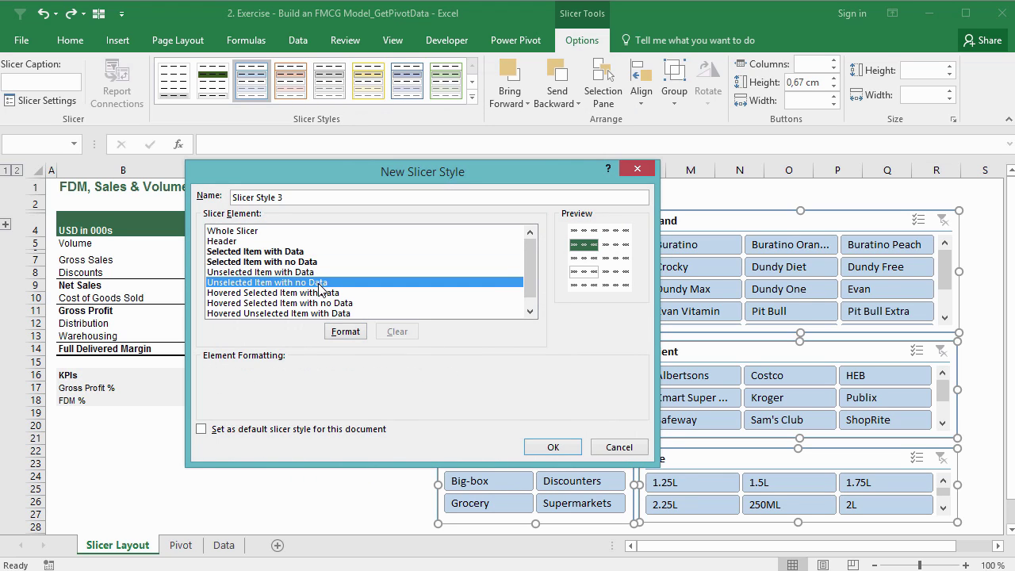
{"action": "left_click", "coordinate": [349, 336]}
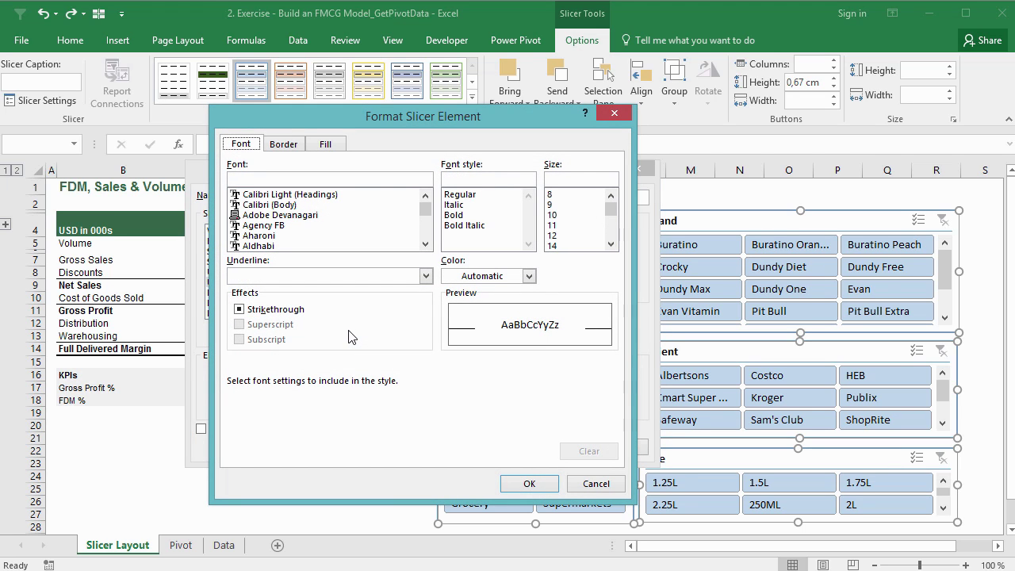
{"action": "left_click", "coordinate": [326, 146]}
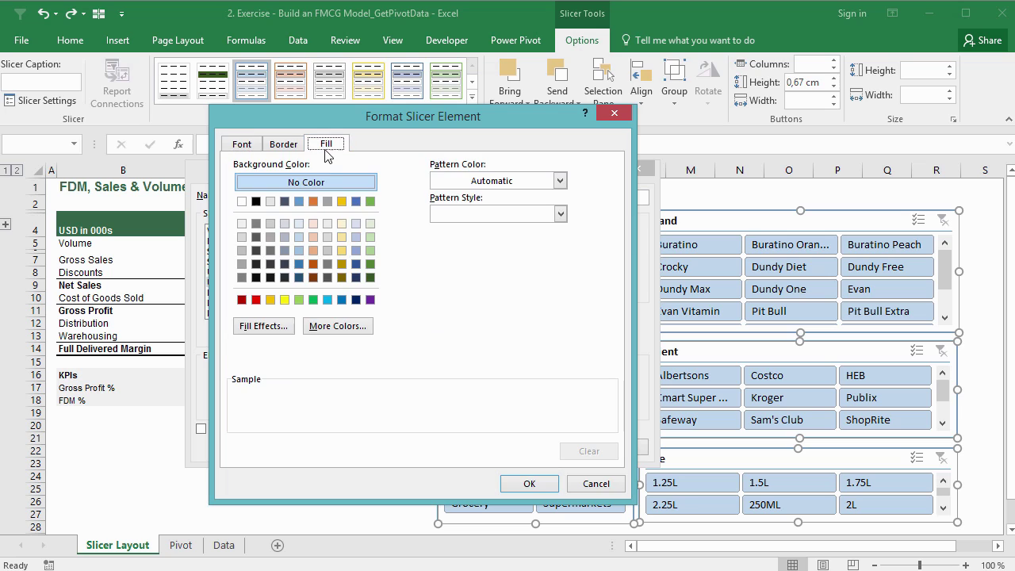
{"action": "left_click", "coordinate": [242, 237]}
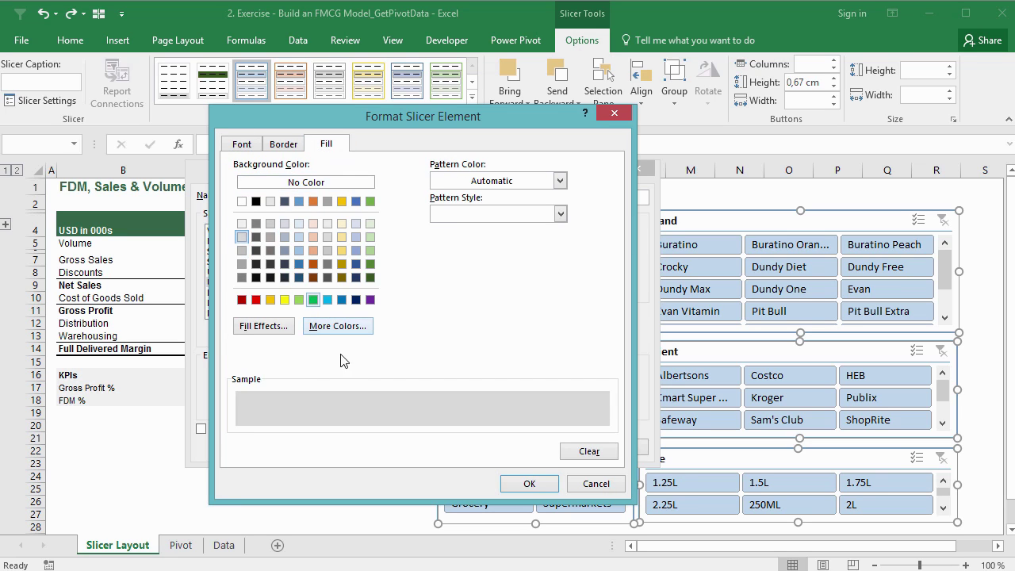
{"action": "left_click", "coordinate": [530, 481]}
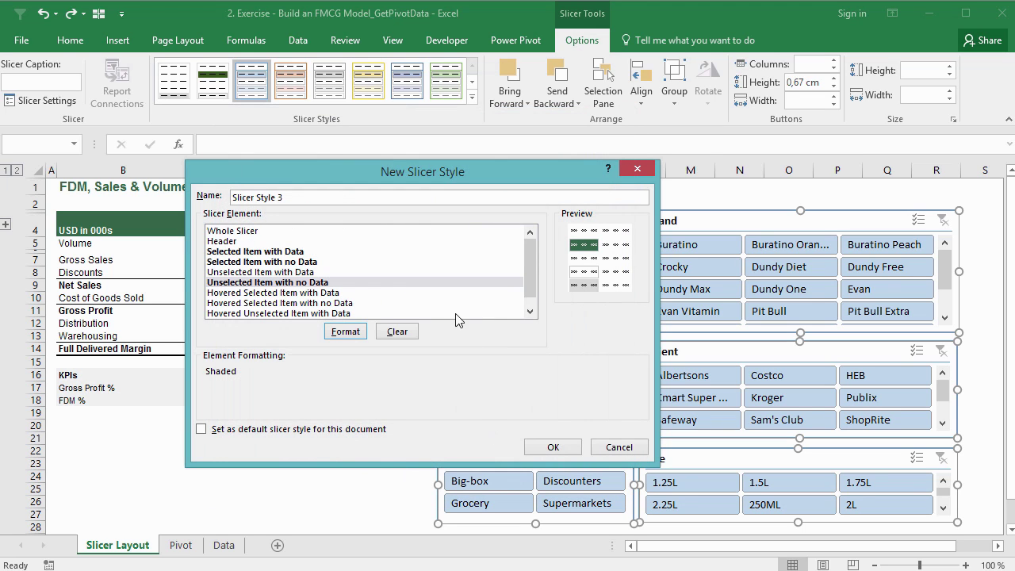
Give Unselected Item with Data a light grey fill and save Slicer Style 3.
{"action": "left_click", "coordinate": [346, 274]}
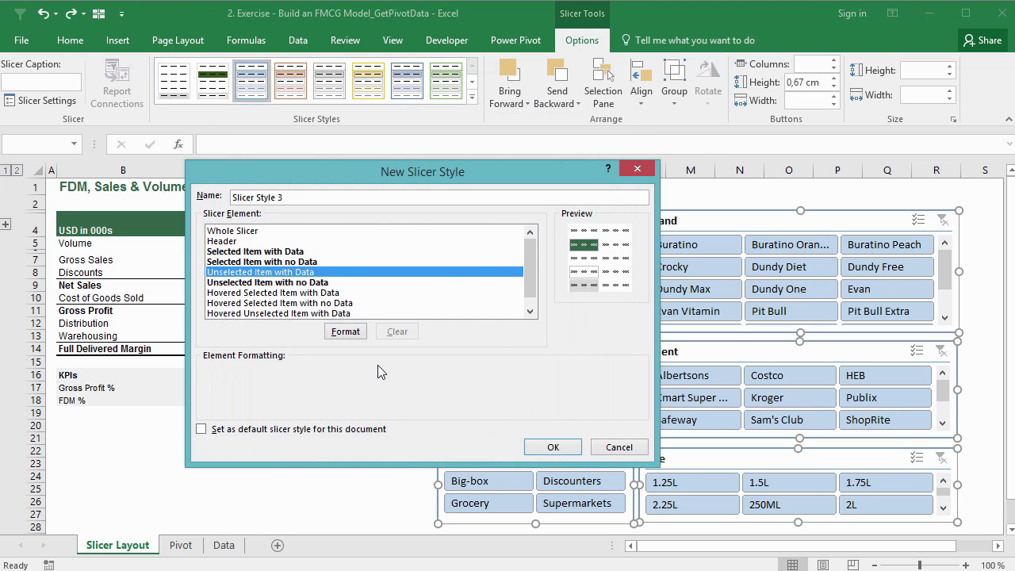
{"action": "left_click", "coordinate": [346, 332]}
{"action": "left_click", "coordinate": [243, 238]}
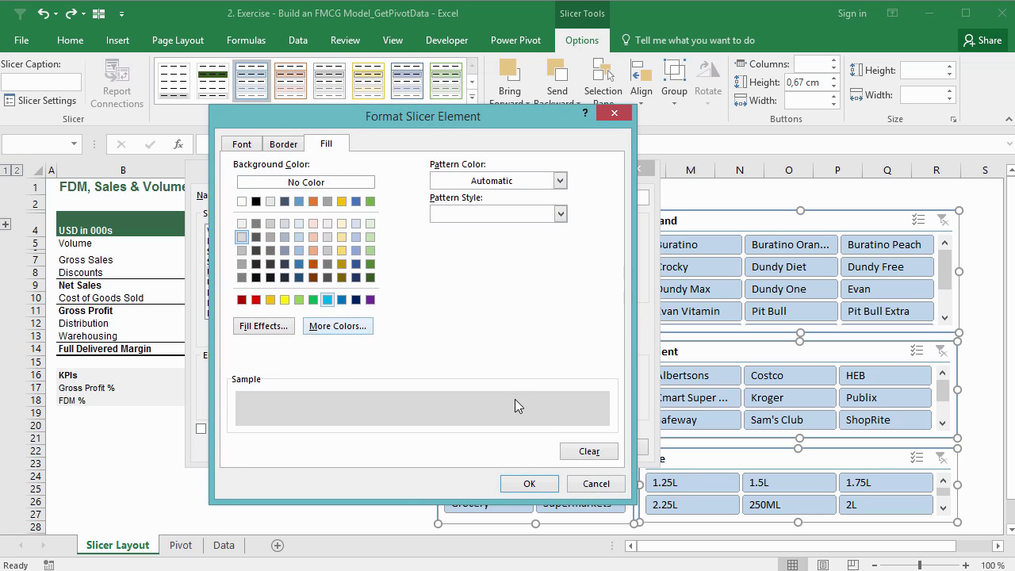
{"action": "left_click", "coordinate": [528, 483]}
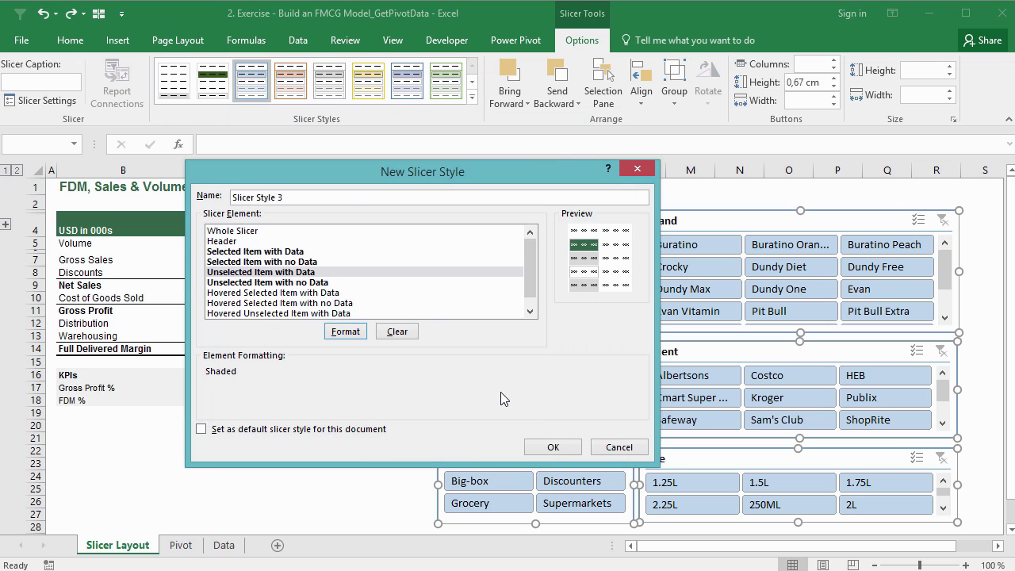
{"action": "left_click", "coordinate": [553, 447]}
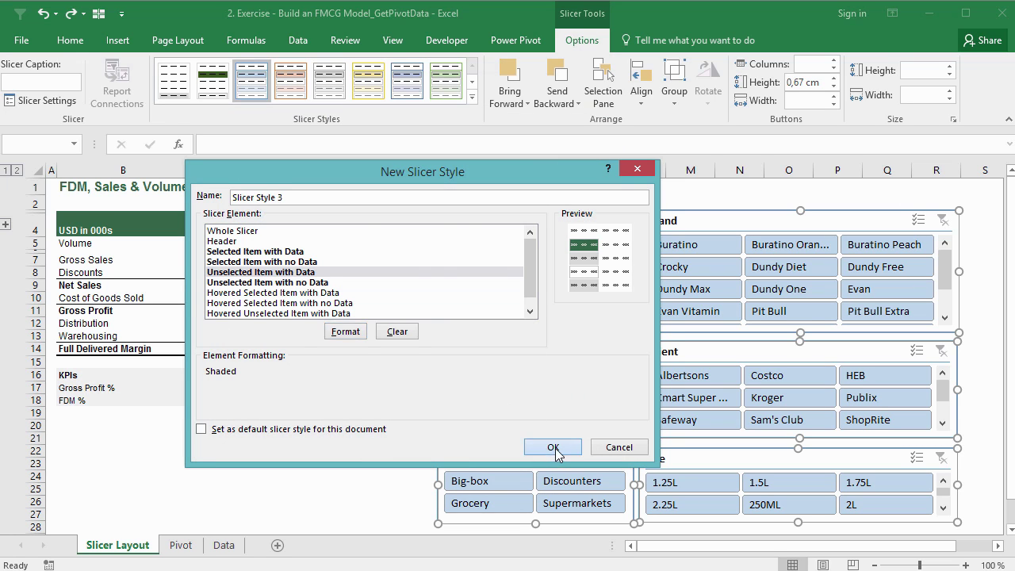
Apply Slicer Style 3 to the slicers and test Brand filters Buratino and Buratino Orange.
{"action": "left_click", "coordinate": [252, 89]}
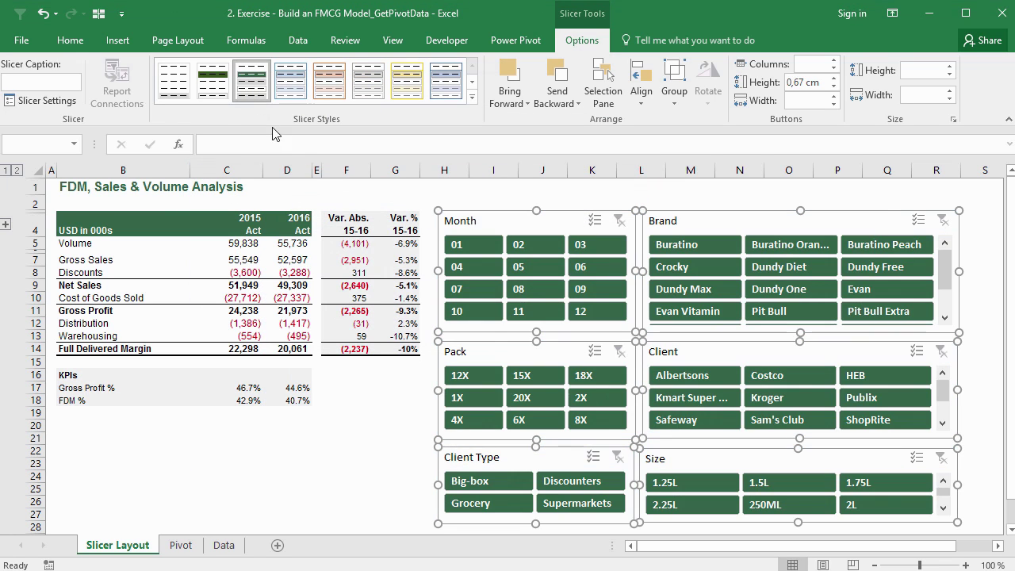
{"action": "left_click", "coordinate": [377, 432]}
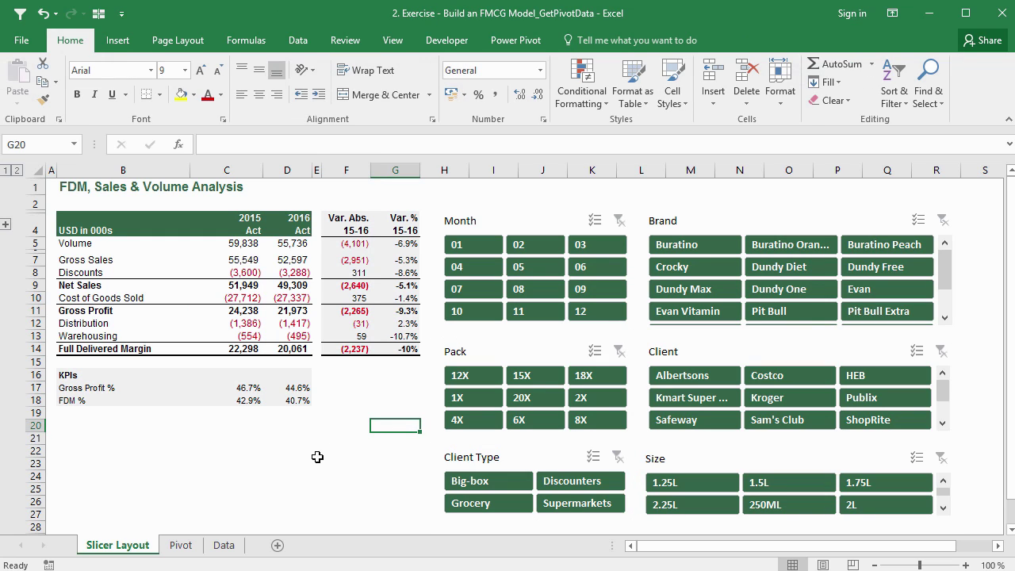
{"action": "left_click", "coordinate": [659, 249]}
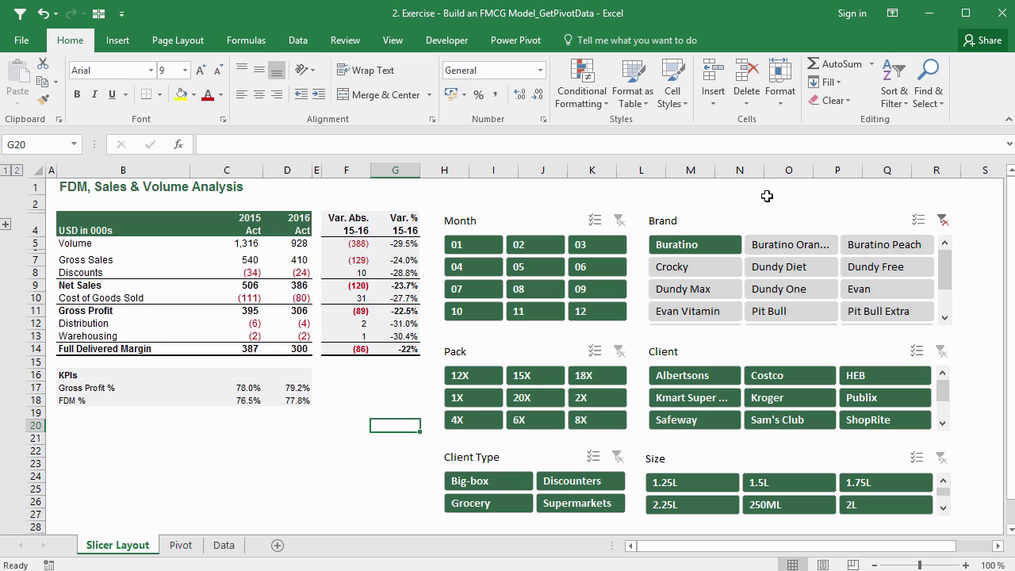
{"action": "left_click", "coordinate": [762, 244]}
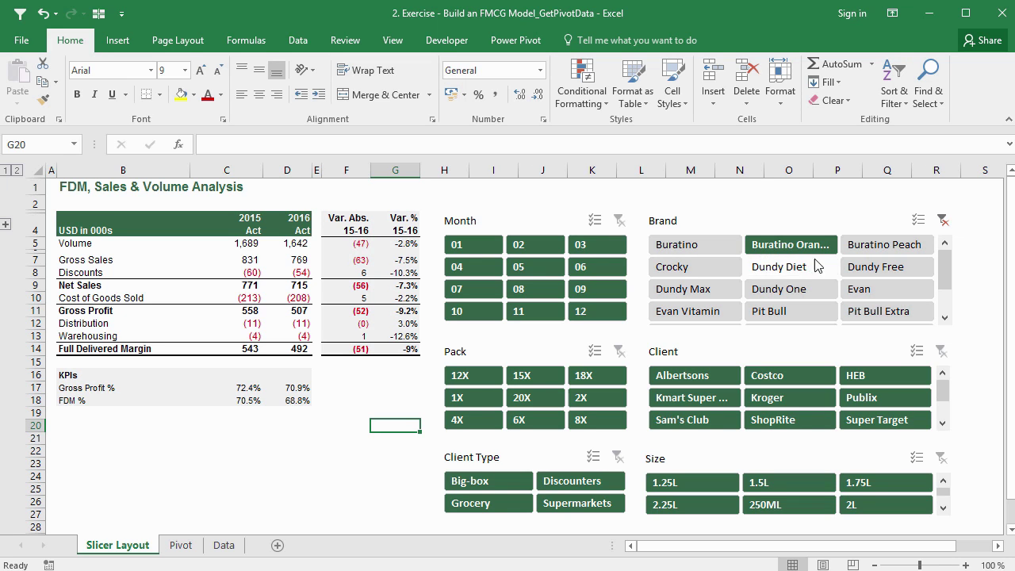
{"action": "left_click", "coordinate": [942, 220]}
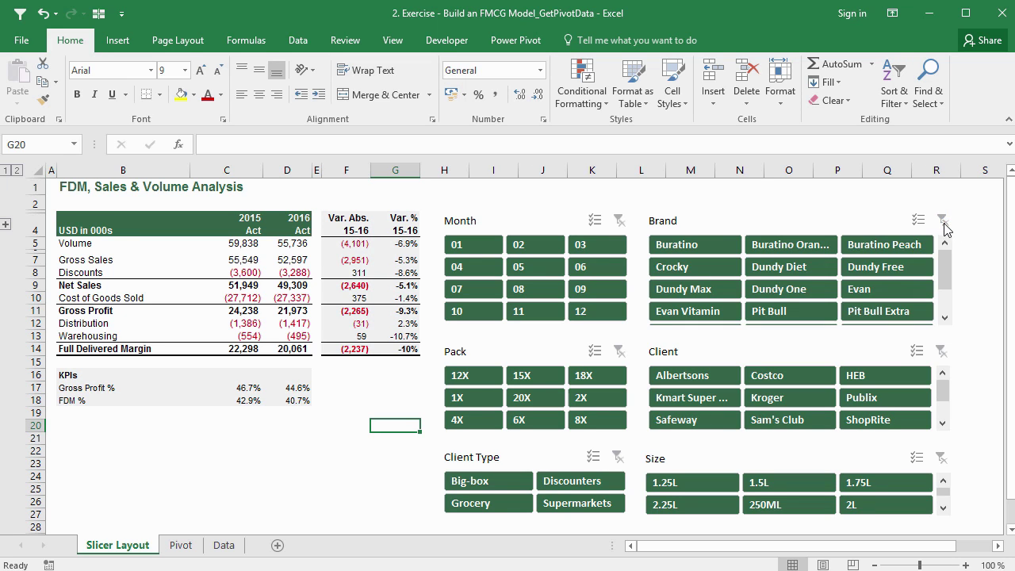
Test a Crocky brand filter, clear it, and leave Month filtered to 01.
{"action": "left_click", "coordinate": [666, 272]}
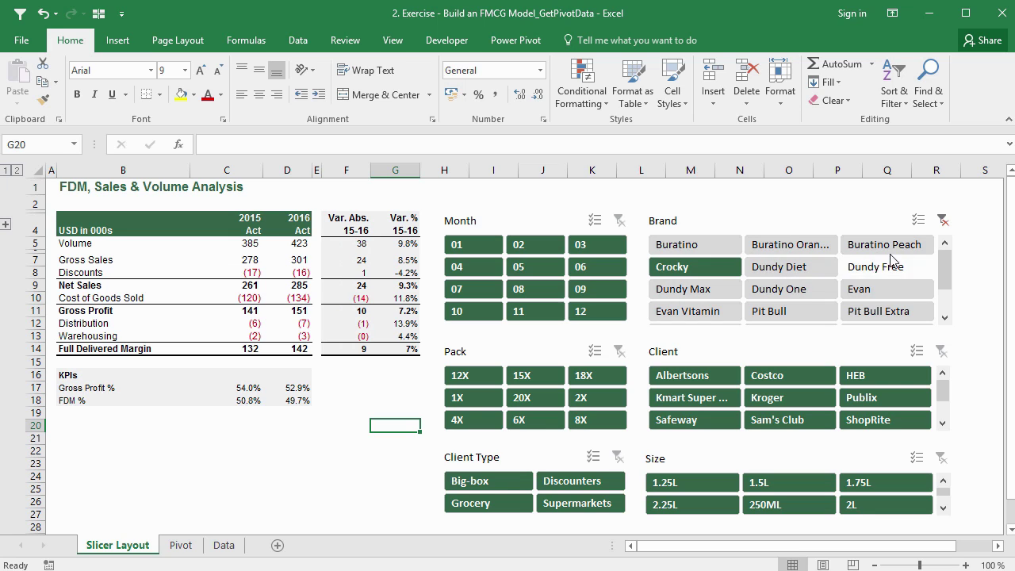
{"action": "left_click", "coordinate": [943, 221]}
{"action": "left_click", "coordinate": [765, 203]}
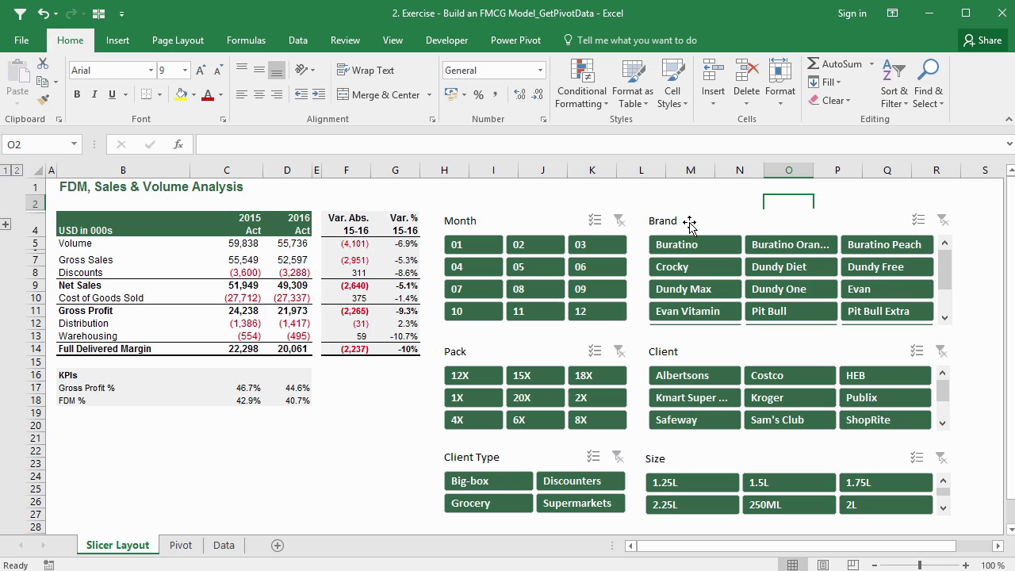
{"action": "left_click", "coordinate": [547, 247]}
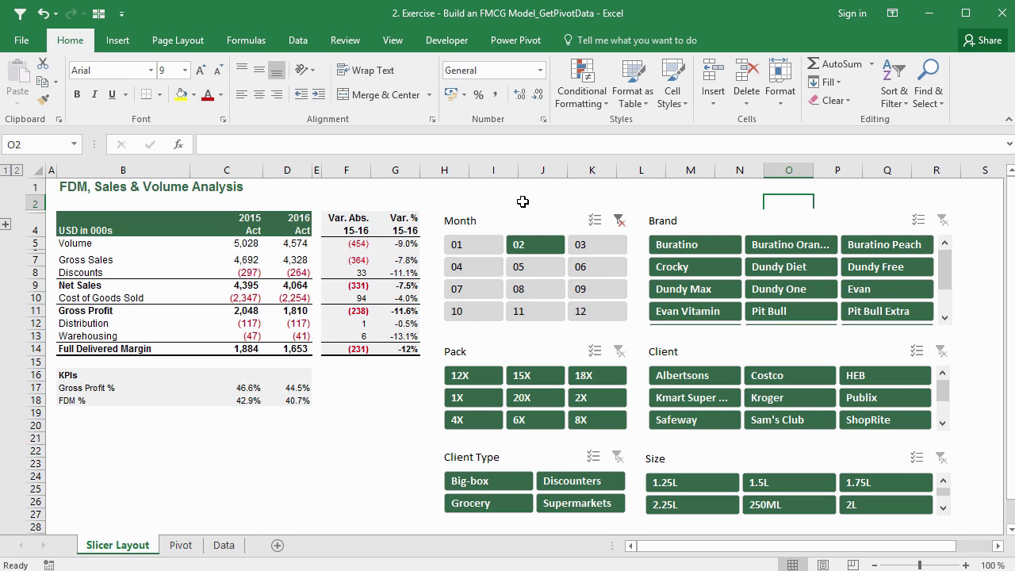
{"action": "left_click", "coordinate": [478, 244]}
{"action": "left_click", "coordinate": [346, 424]}
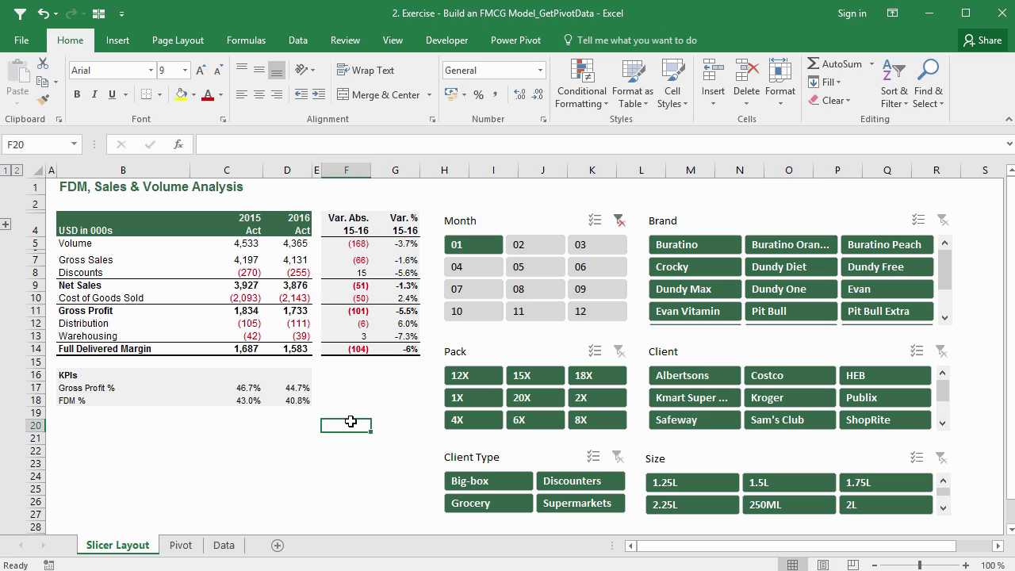